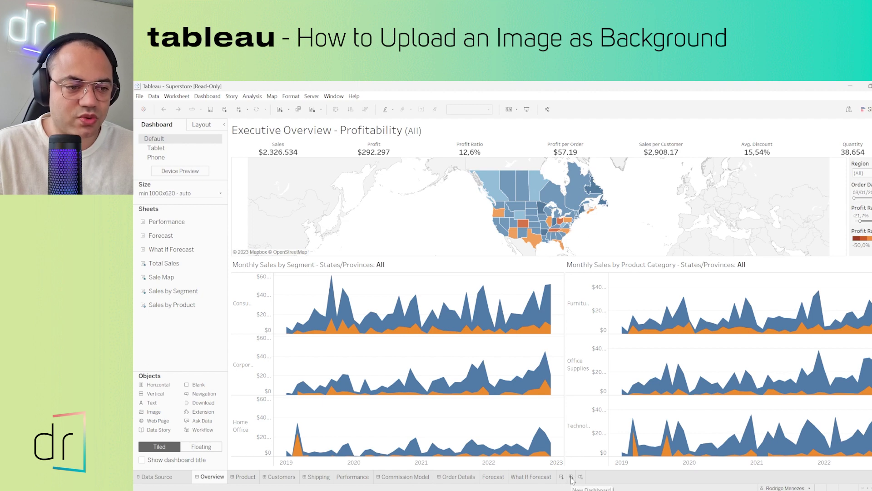
Step: Add a new blank dashboard, Dashboard 7
click(571, 477)
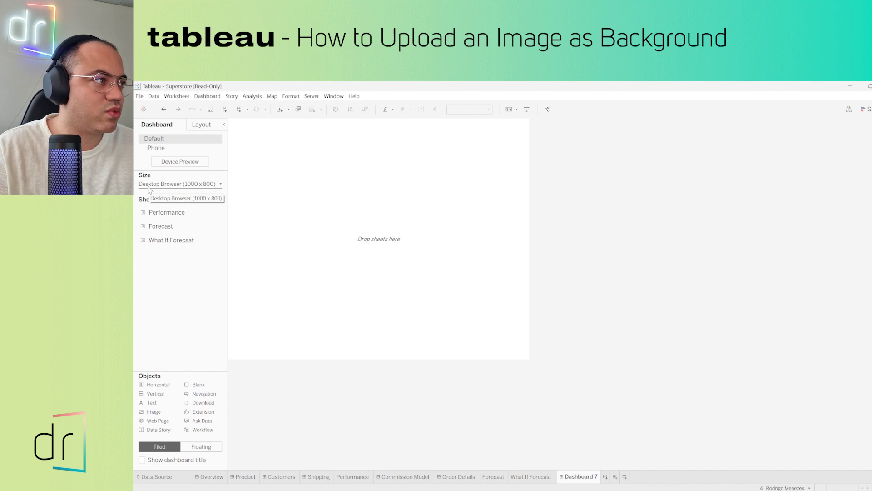
Step: Set Dashboard 7 to the fixed PowerPoint preset size of 1600 x 900
click(184, 184)
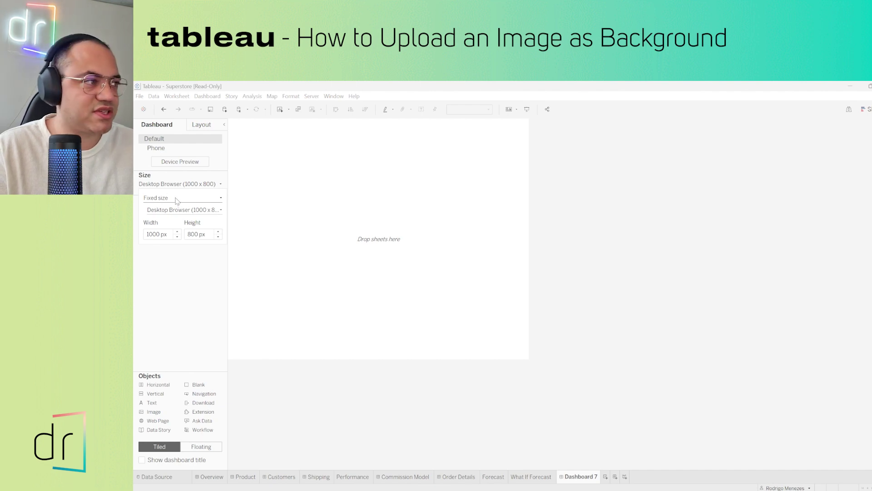
click(176, 198)
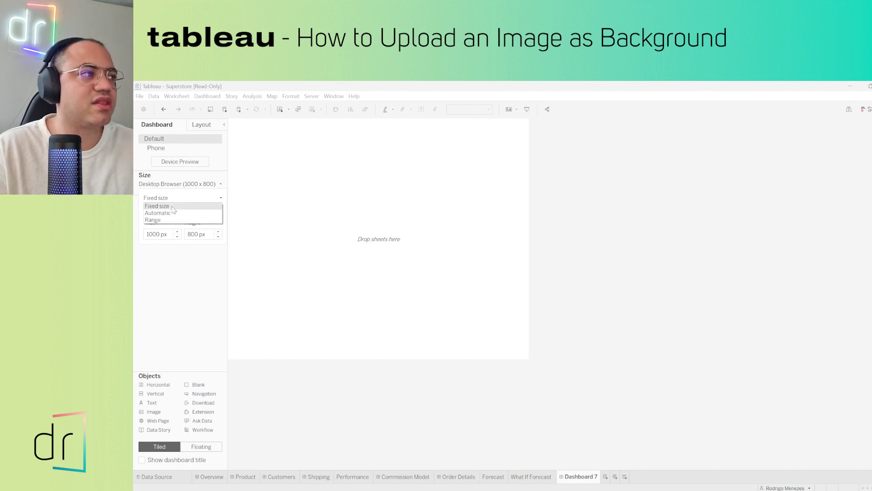
click(173, 207)
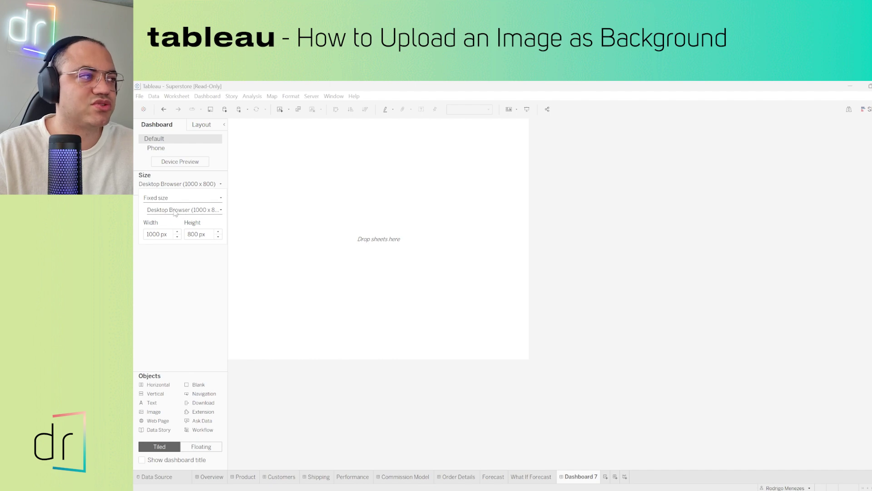
click(181, 210)
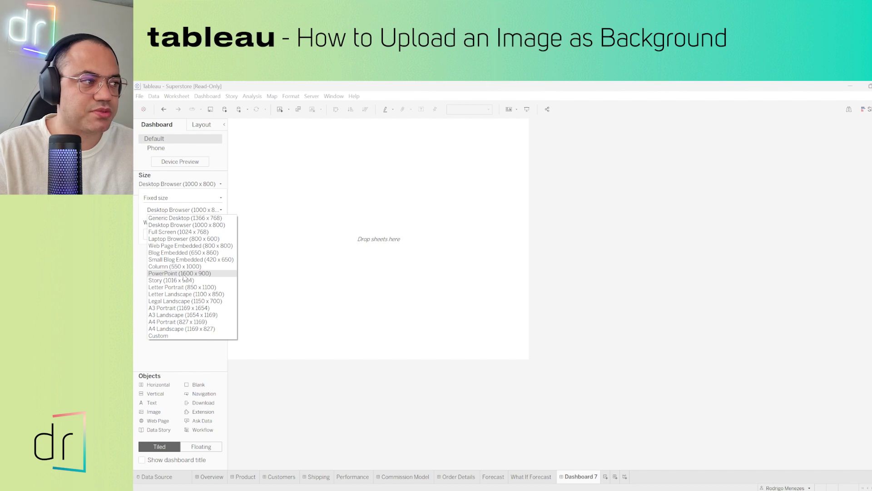
click(185, 274)
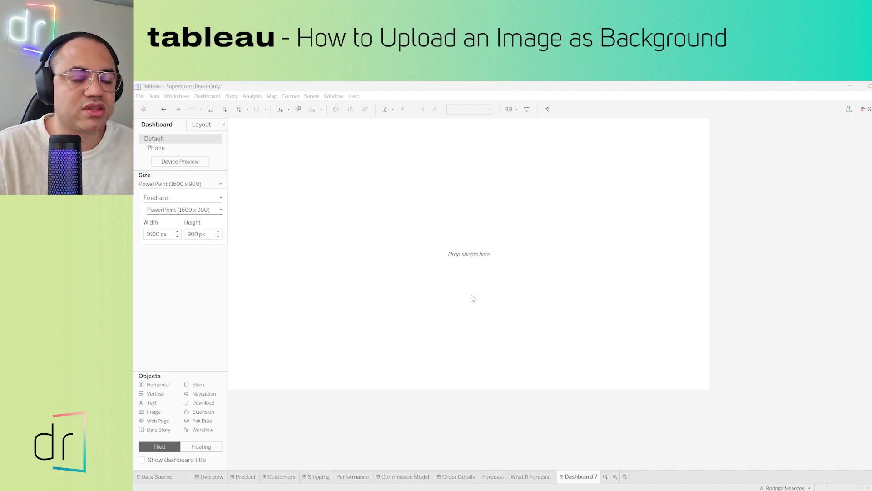
Step: Fill the empty canvas with a Horizontal layout container
click(409, 293)
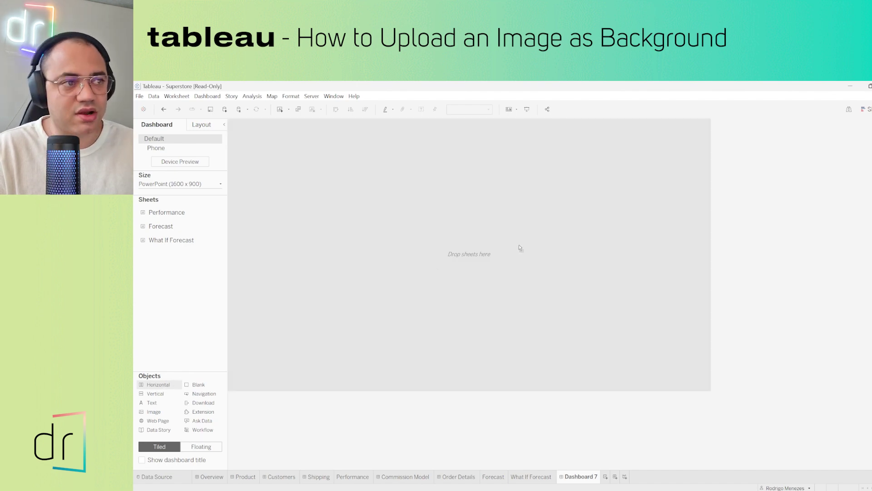
drag(520, 248, 520, 249)
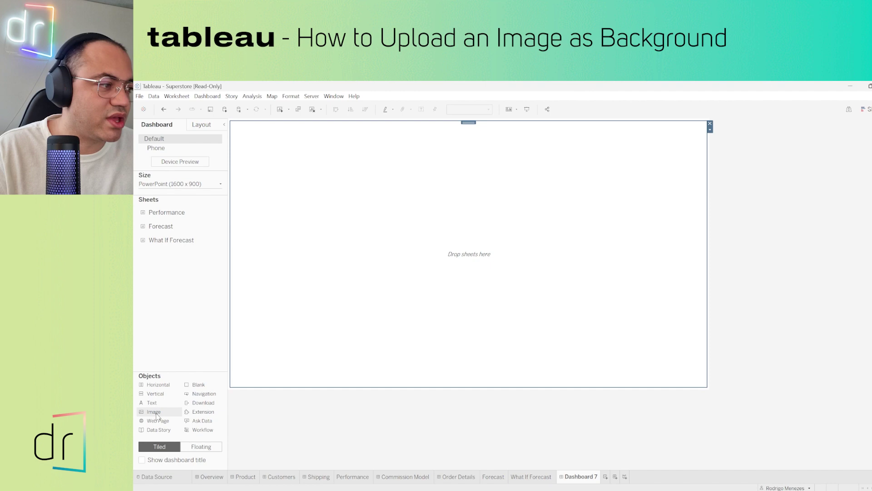
Step: Insert Background.png as an image object on the dashboard
drag(154, 412, 480, 263)
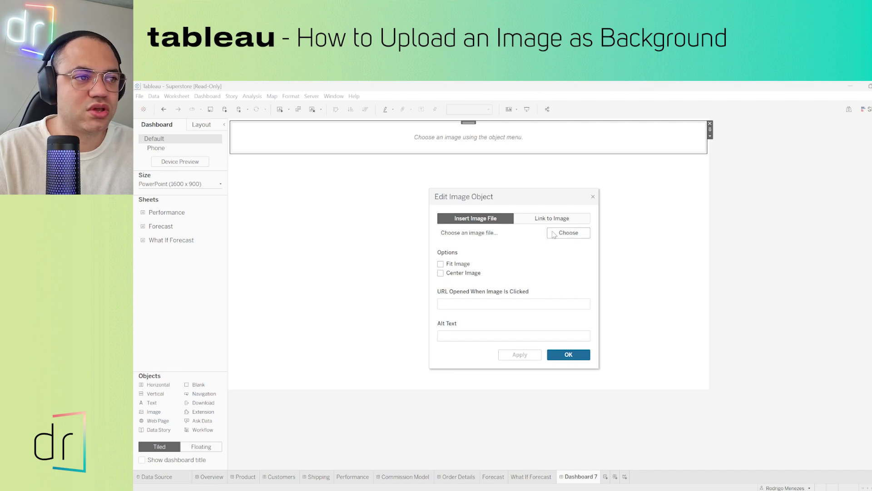
click(571, 235)
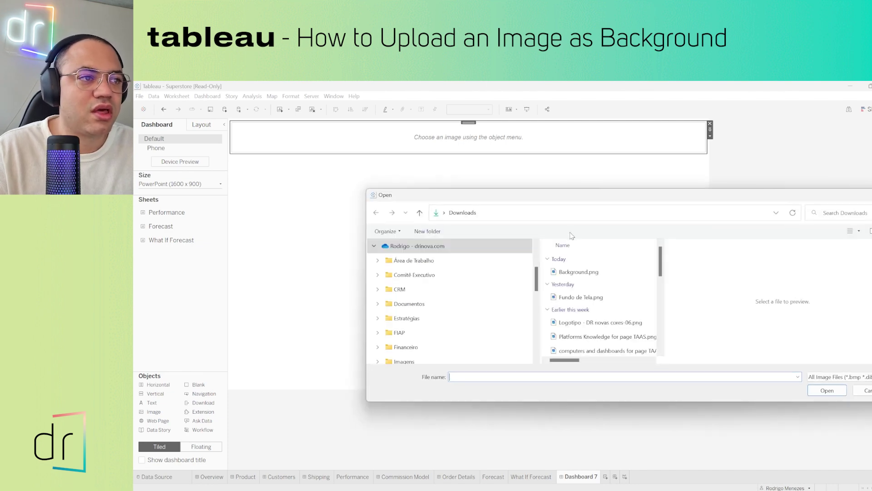
click(578, 272)
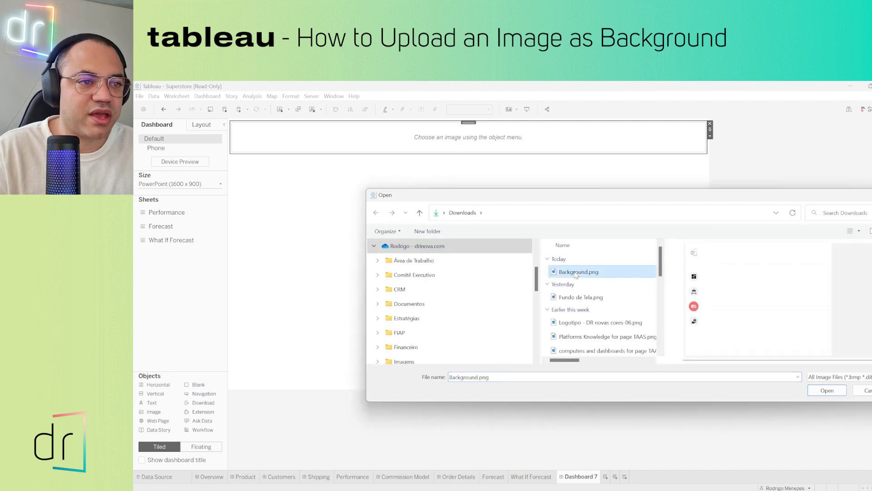
click(826, 391)
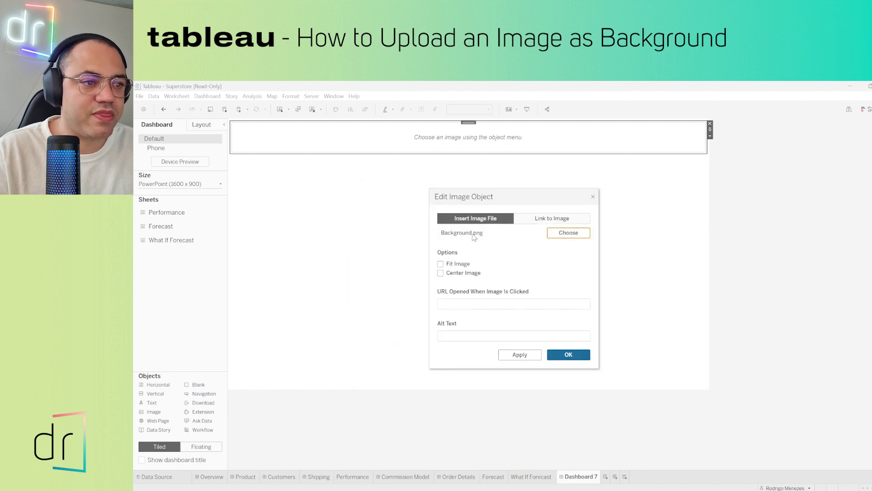
click(565, 356)
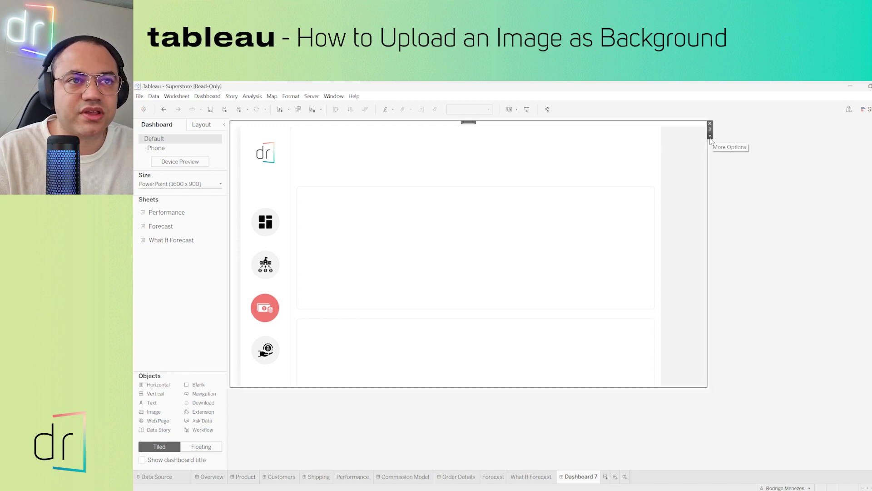
Step: Set the background image to Fit Image and preview the dashboard in presentation mode
click(712, 140)
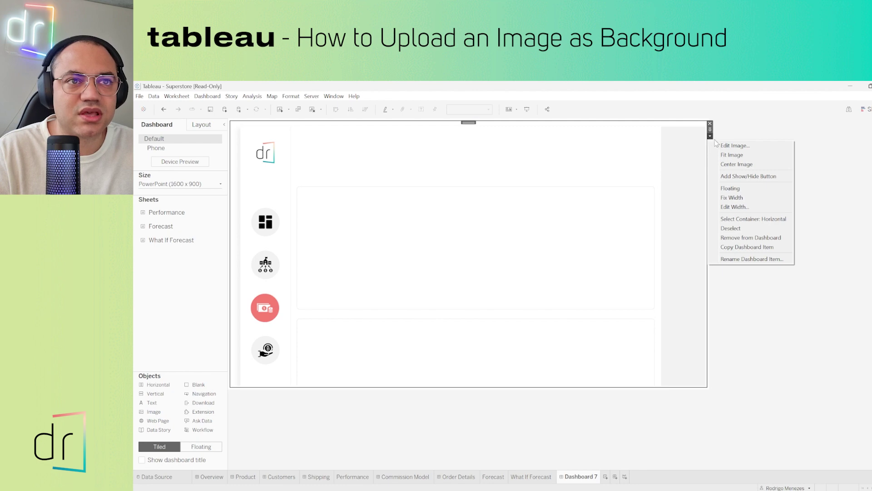
click(737, 156)
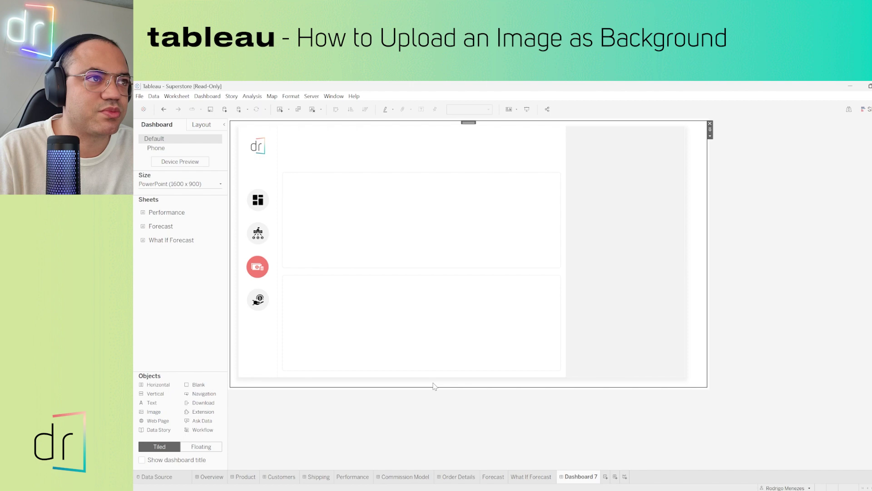
click(529, 110)
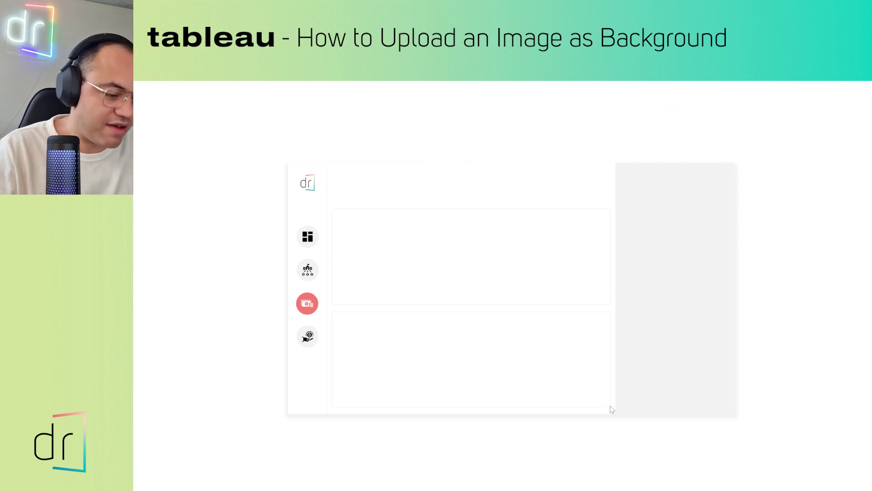
Step: Add a floating text object reading 'This is a Title' to the dashboard
key(Escape)
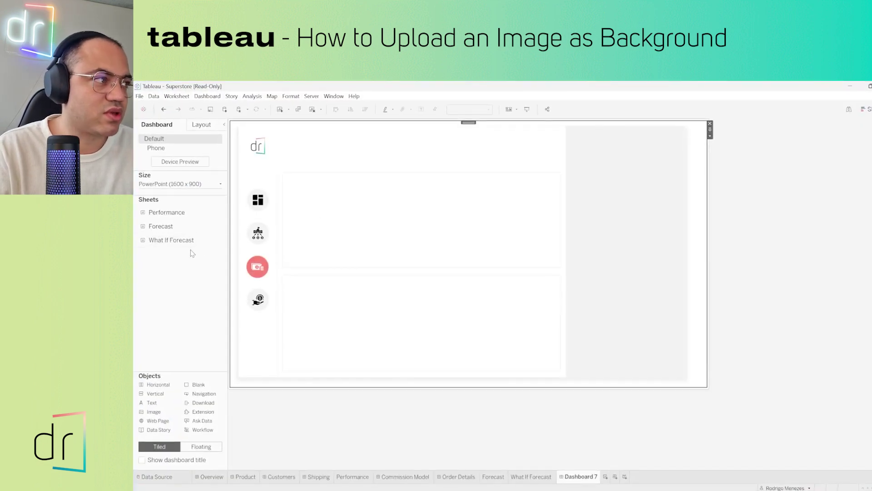
click(204, 448)
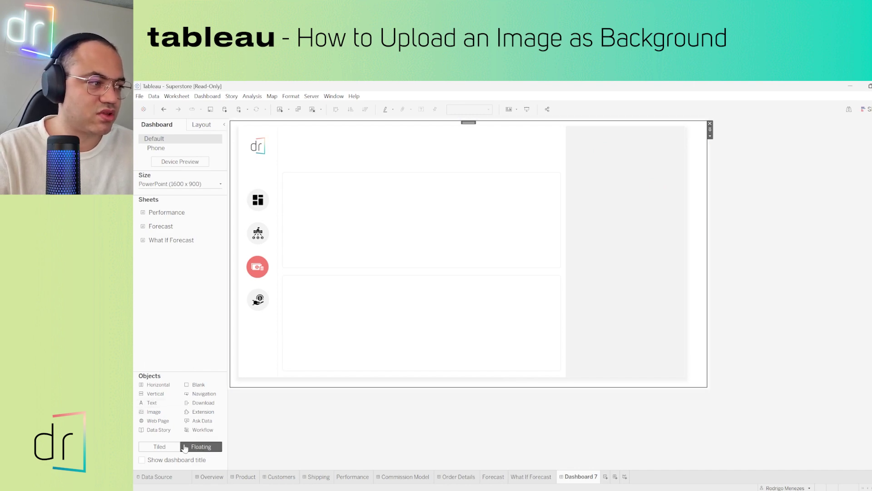
mouse_move(152, 403)
mouse_down()
mouse_move(365, 176)
mouse_move(482, 176)
mouse_move(287, 177)
mouse_up()
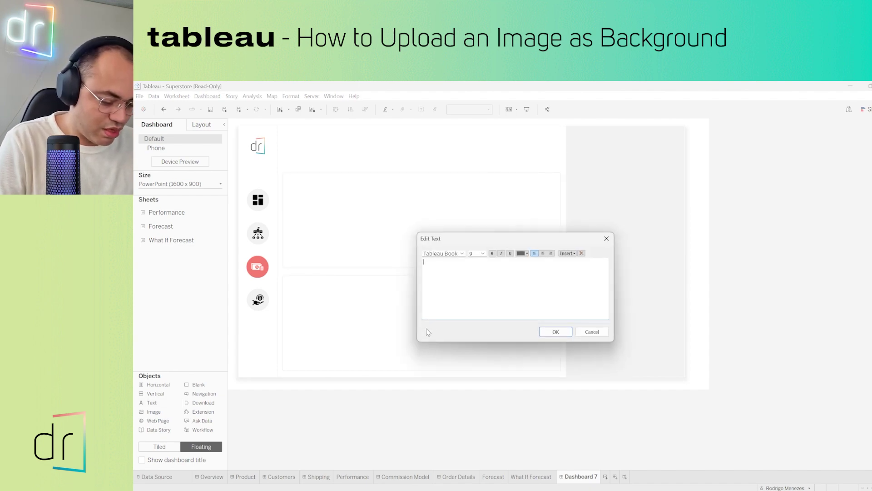
text(This is a)
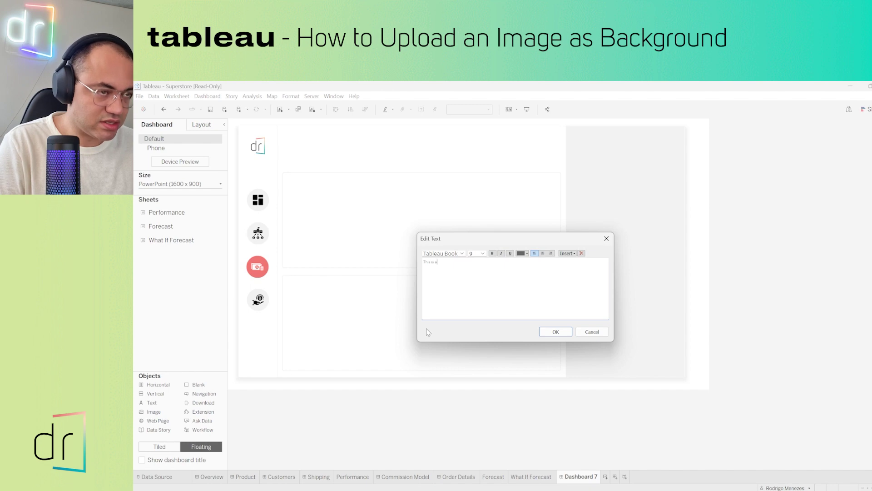
text( Title)
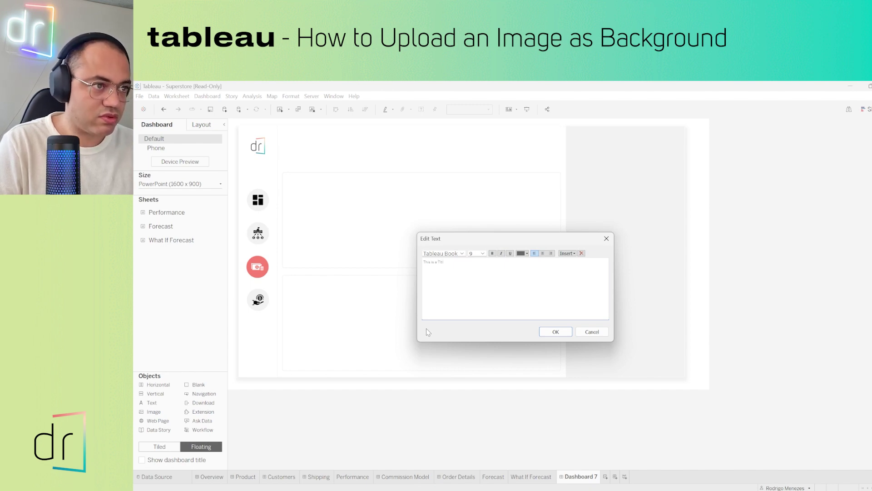
click(564, 335)
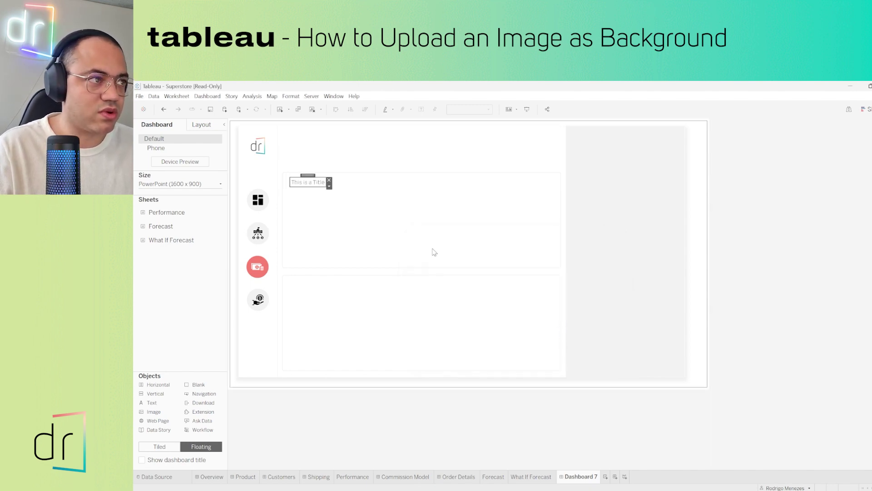
Step: Move the title beside the logo and float the Performance chart over the upper panel
mouse_move(310, 182)
mouse_down()
mouse_move(305, 143)
mouse_move(372, 164)
mouse_up()
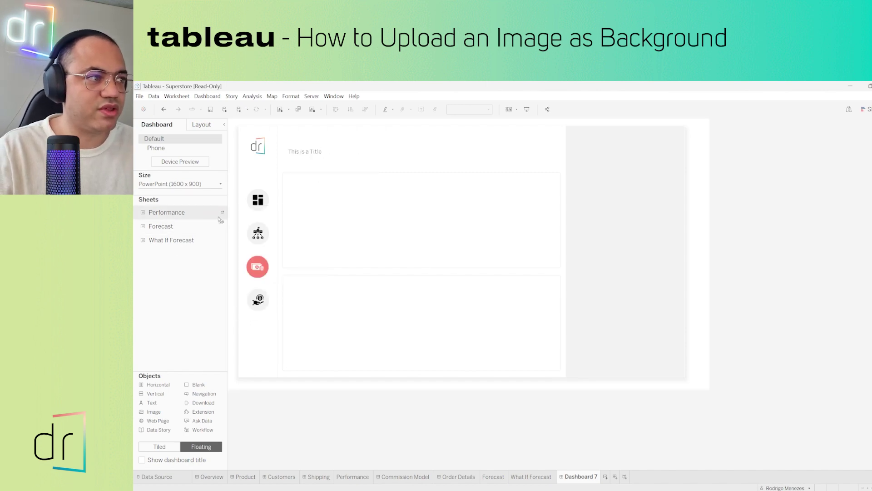
mouse_move(167, 212)
mouse_down()
mouse_move(309, 218)
mouse_move(348, 196)
mouse_up()
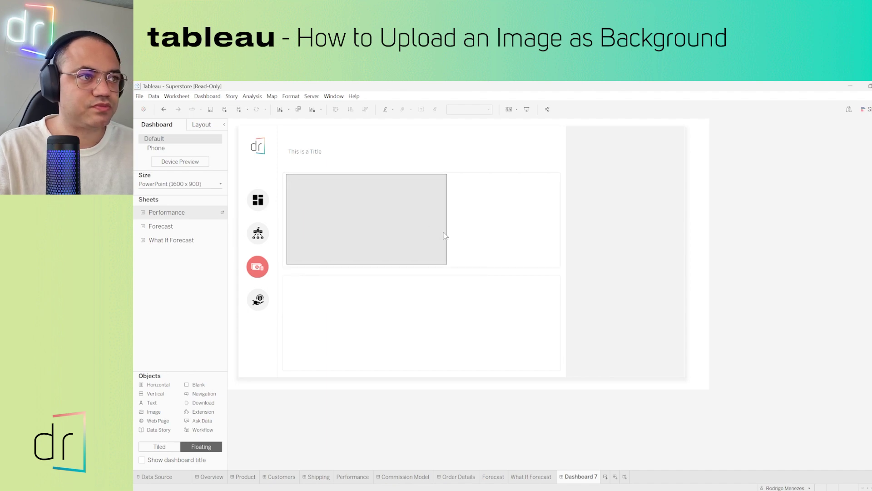
drag(445, 235, 549, 228)
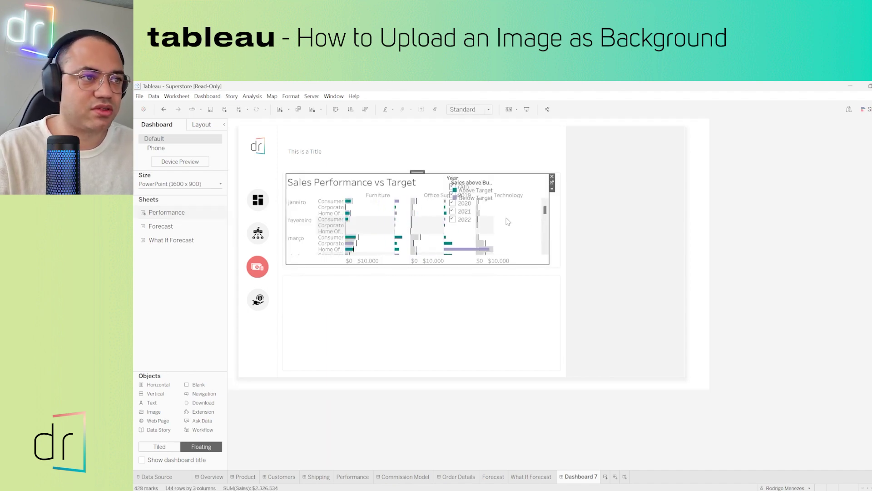
Step: Move the colour legend and Year filter into the grey strip at right
click(458, 184)
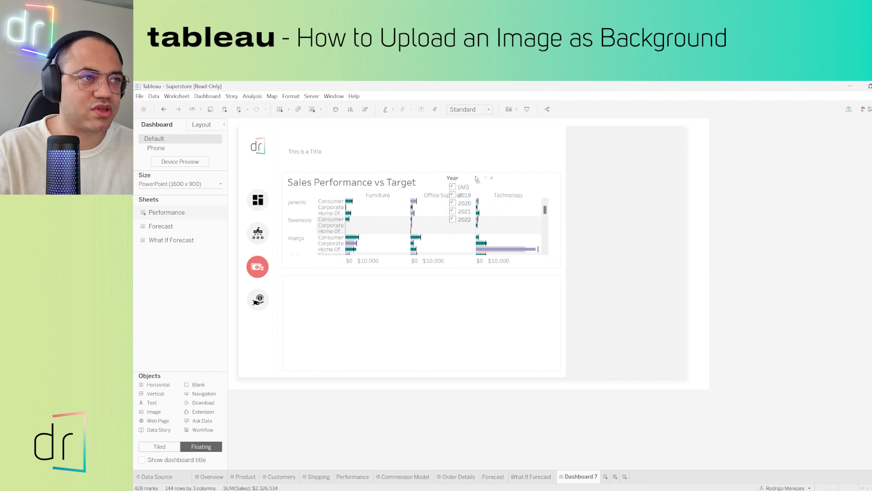
drag(470, 176, 600, 149)
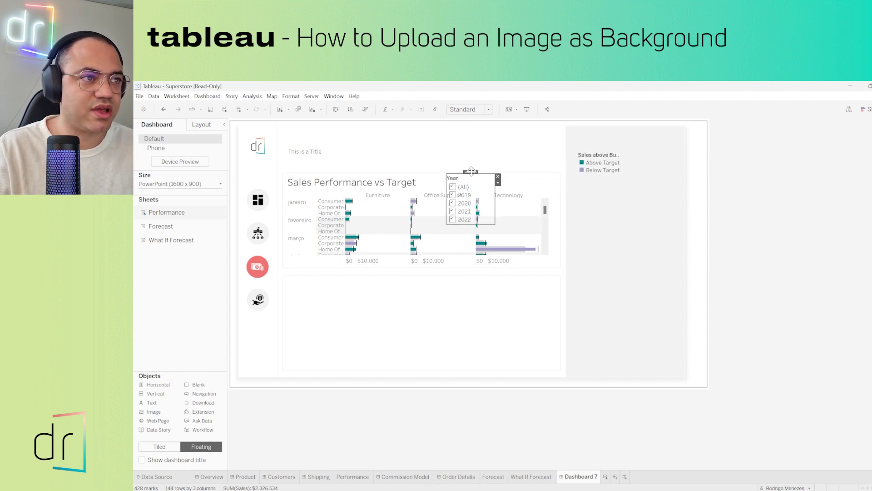
drag(471, 177, 603, 187)
click(305, 197)
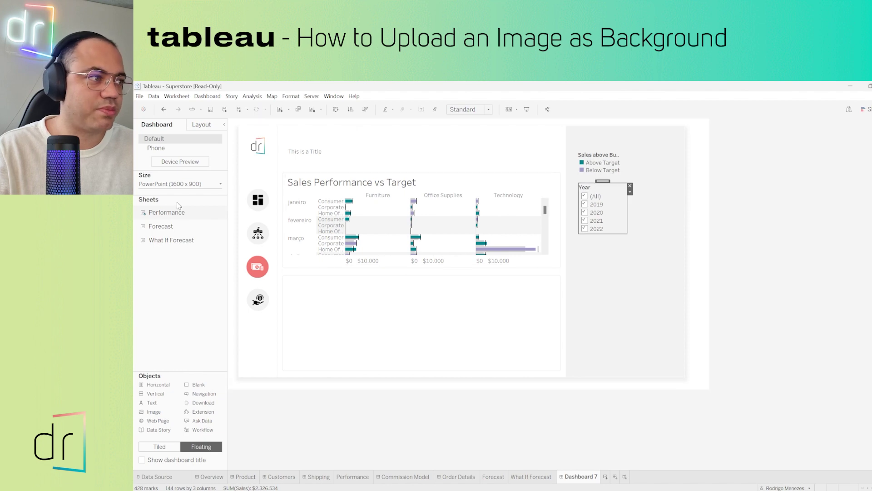
click(447, 332)
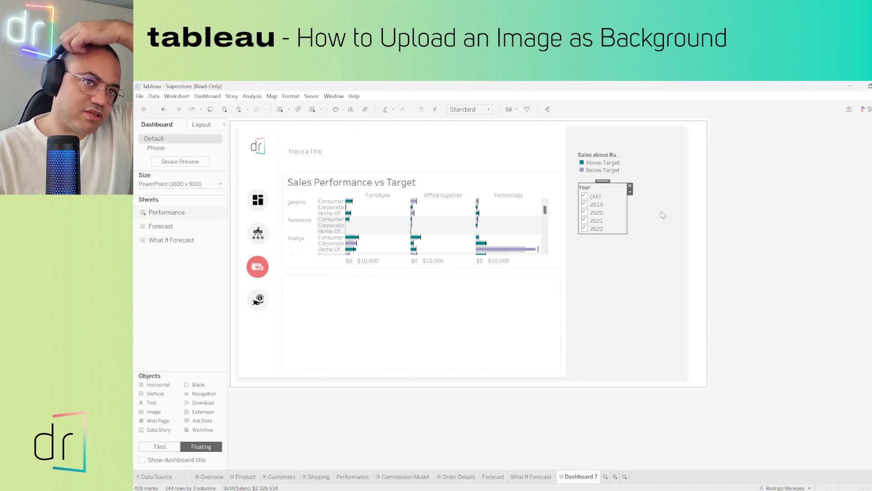